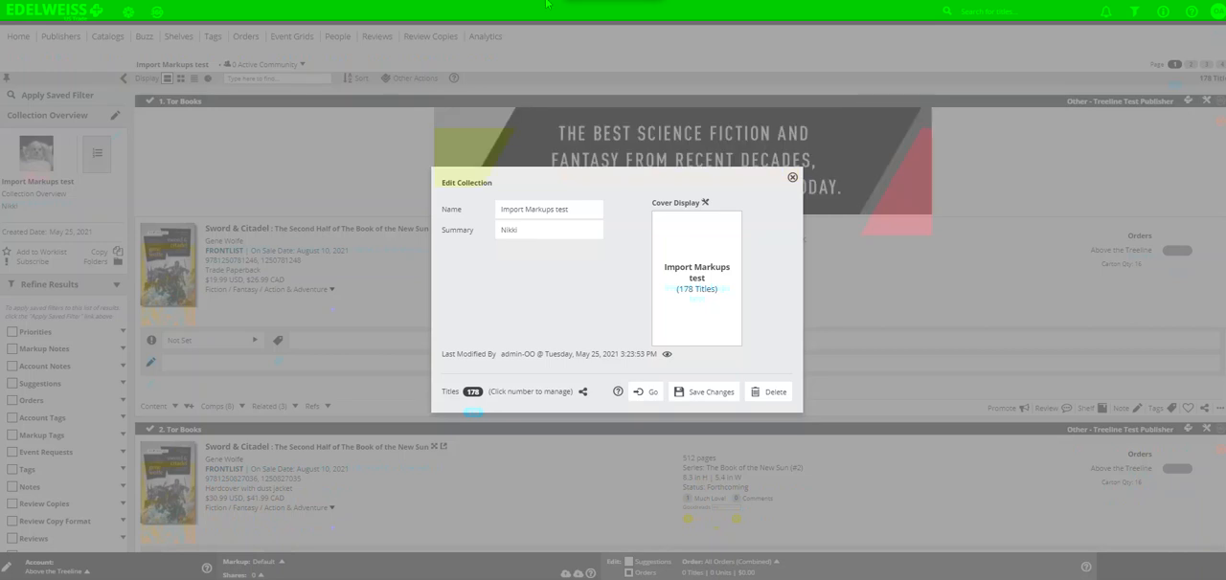
# Step: Save the changes to the Import Markups test collection and look through its titles before any markup is imported
pyautogui.click(712, 398)
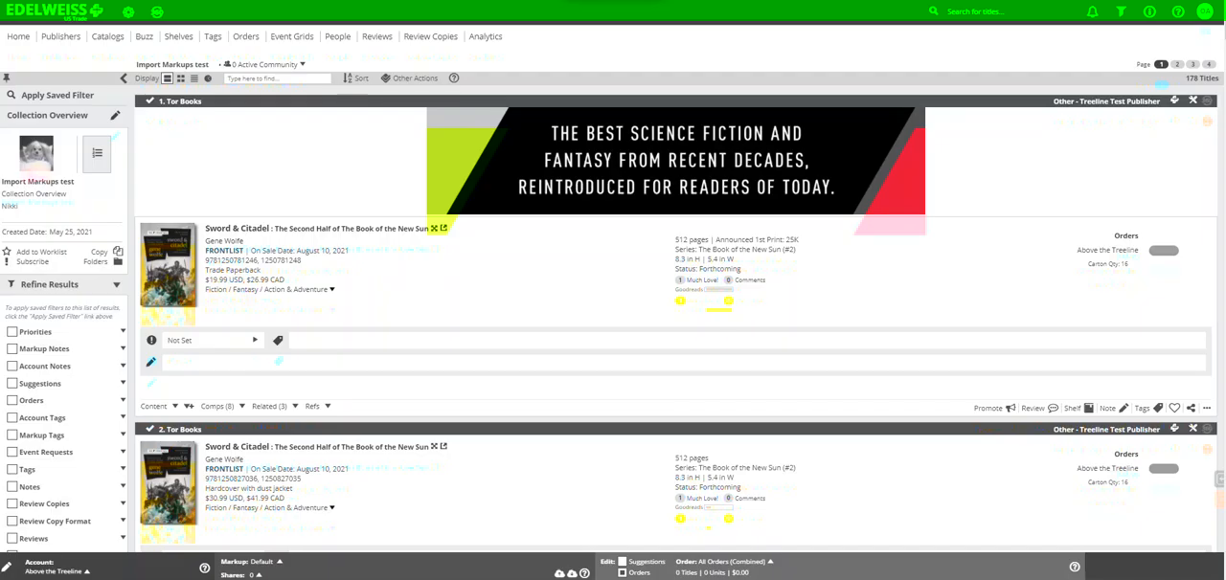
pyautogui.scroll(-3, 383, 430)
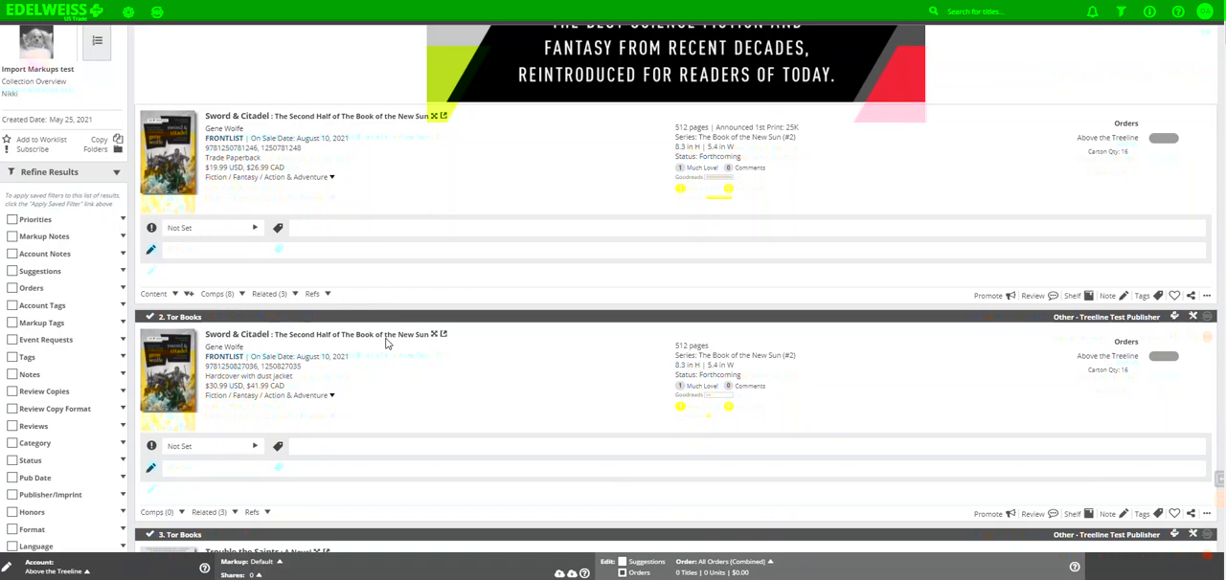
pyautogui.scroll(-2, 407, 393)
pyautogui.scroll(-2, 399, 309)
pyautogui.scroll(5, 402, 309)
pyautogui.scroll(2, 403, 309)
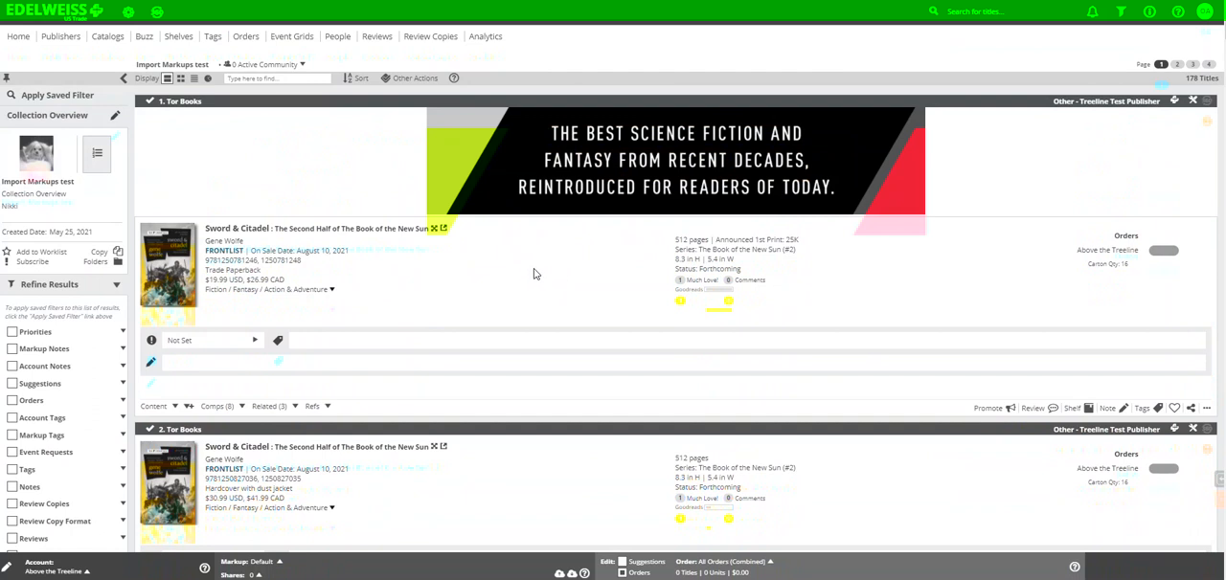
# Step: Check which account is selected in the list of available accounts
pyautogui.click(87, 571)
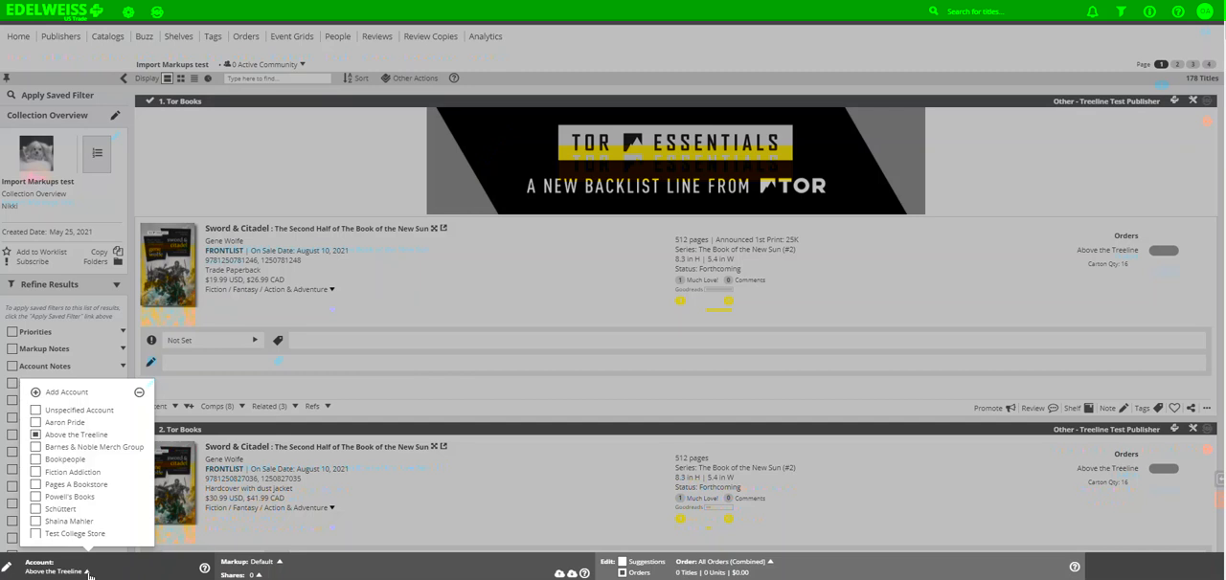
pyautogui.click(87, 572)
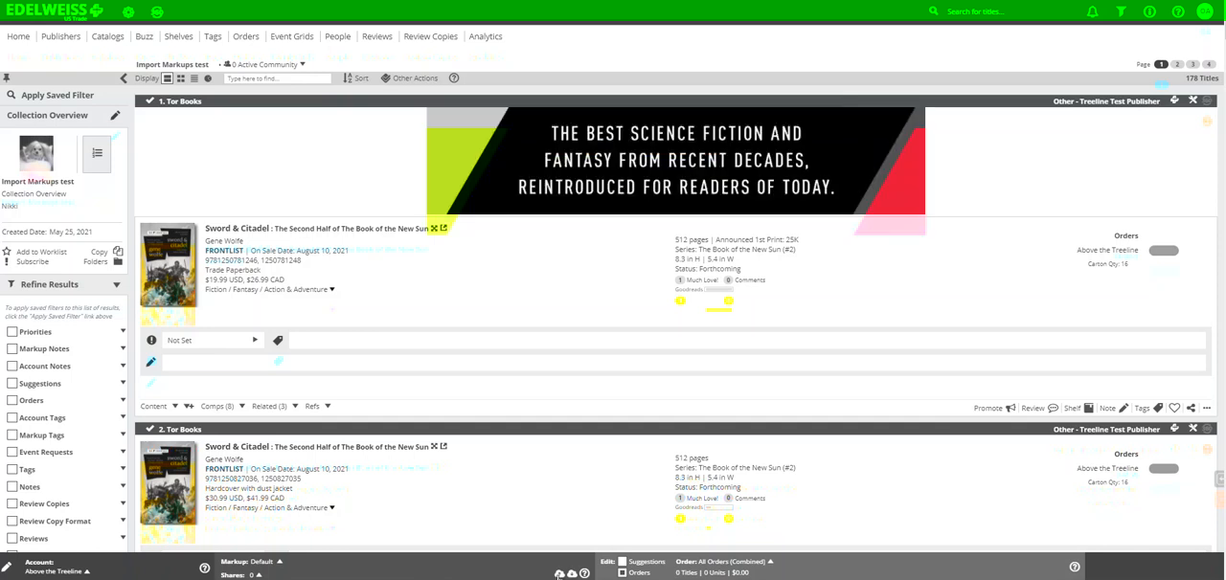
# Step: Import Markups to Import.xls into the Default markup with all fields included, Comp Titles too
pyautogui.click(559, 574)
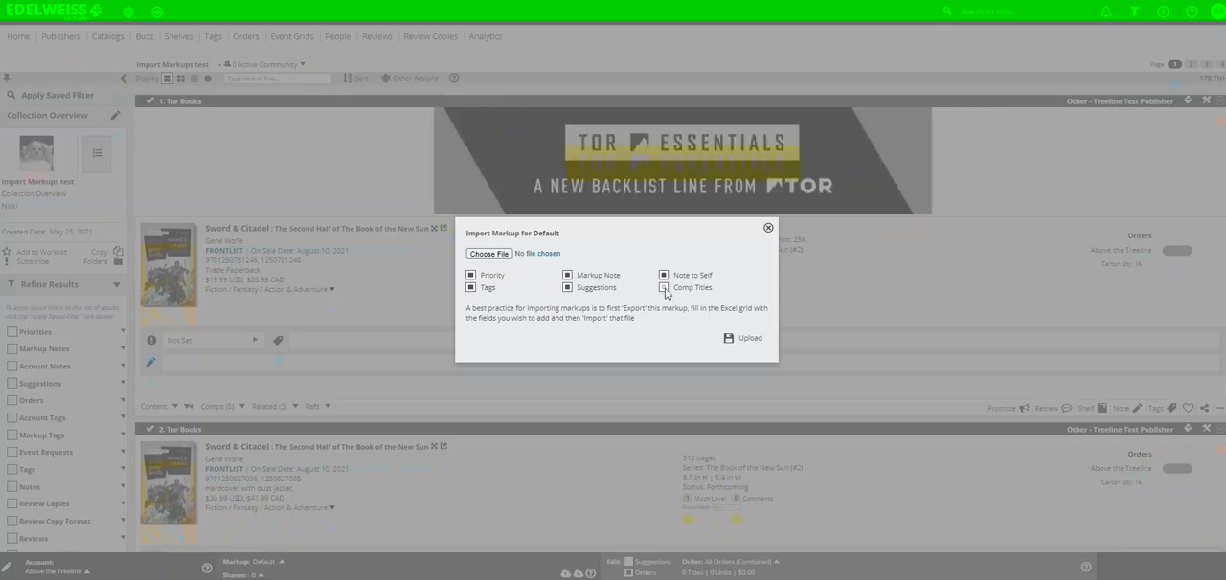
pyautogui.click(664, 288)
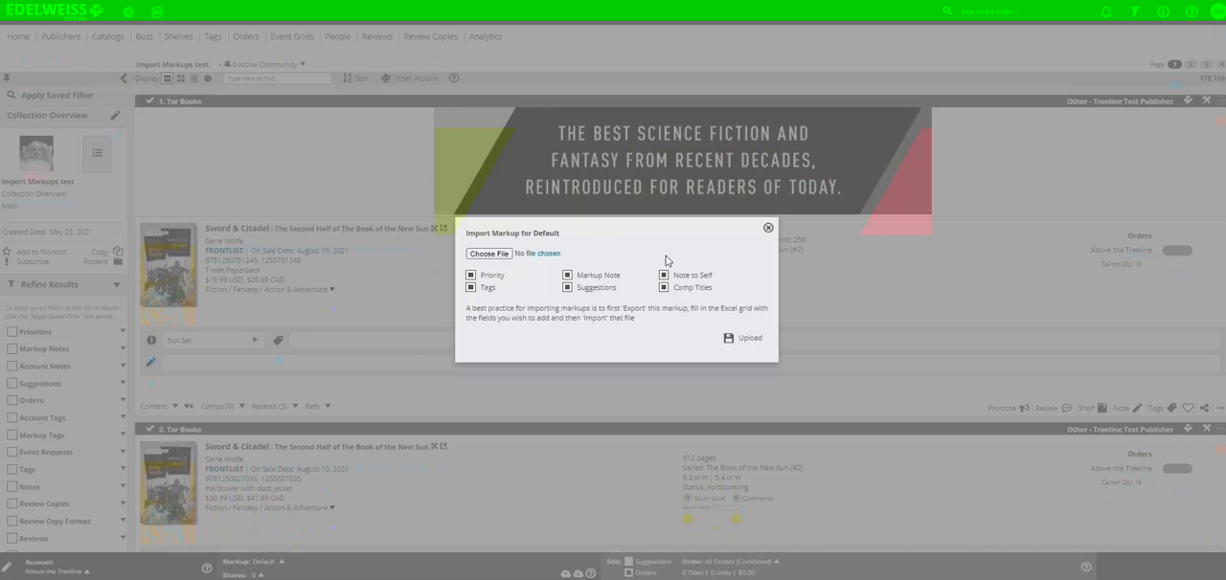
pyautogui.click(497, 256)
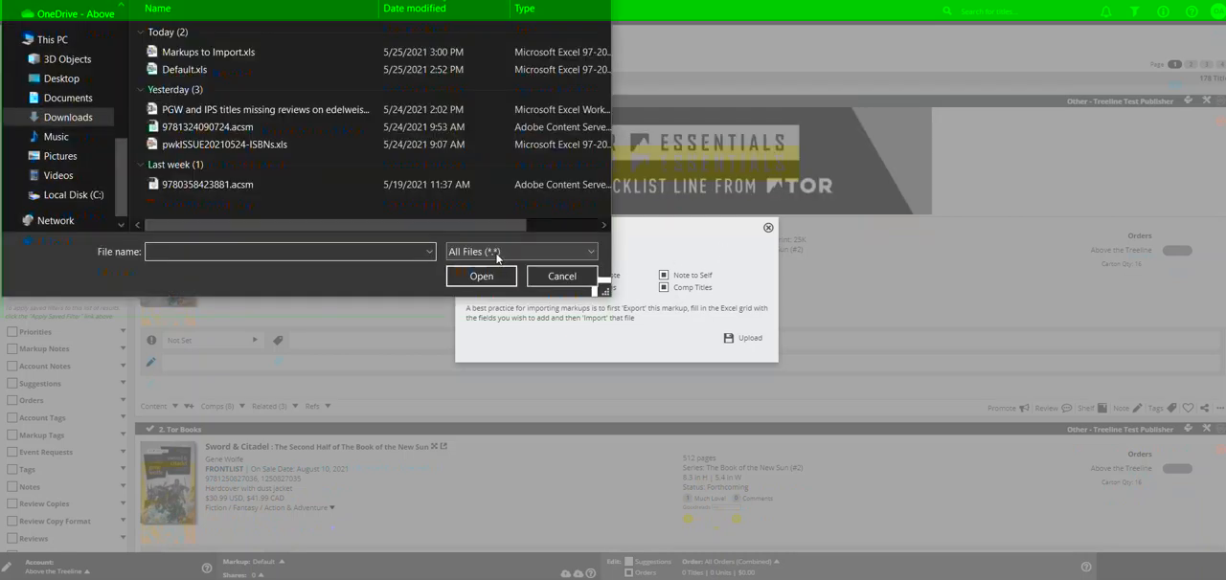
pyautogui.click(244, 53)
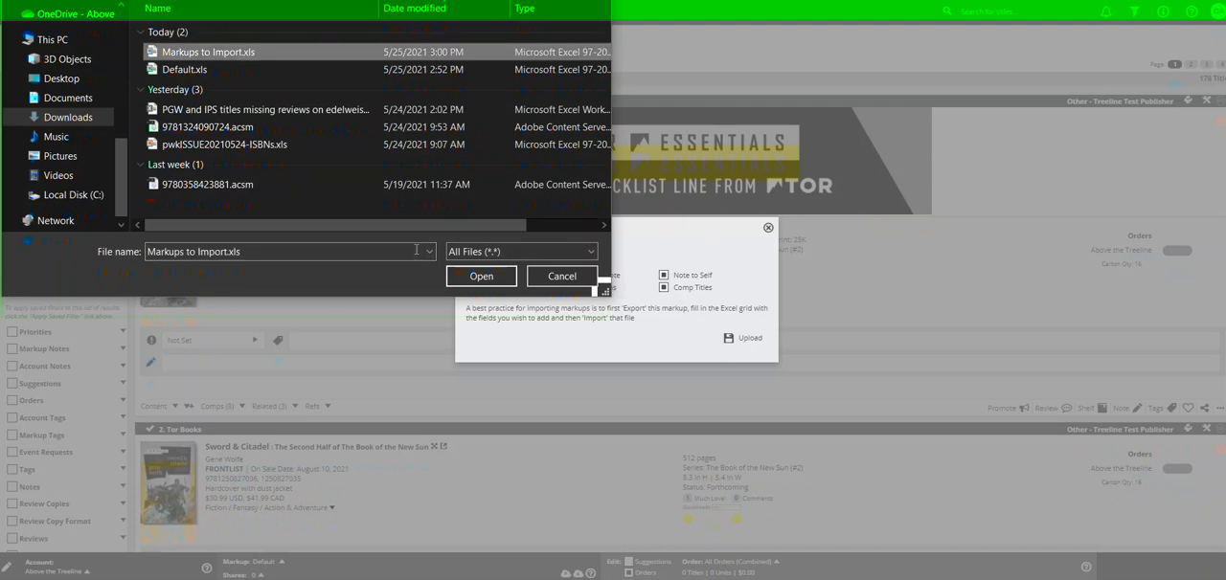
pyautogui.click(480, 277)
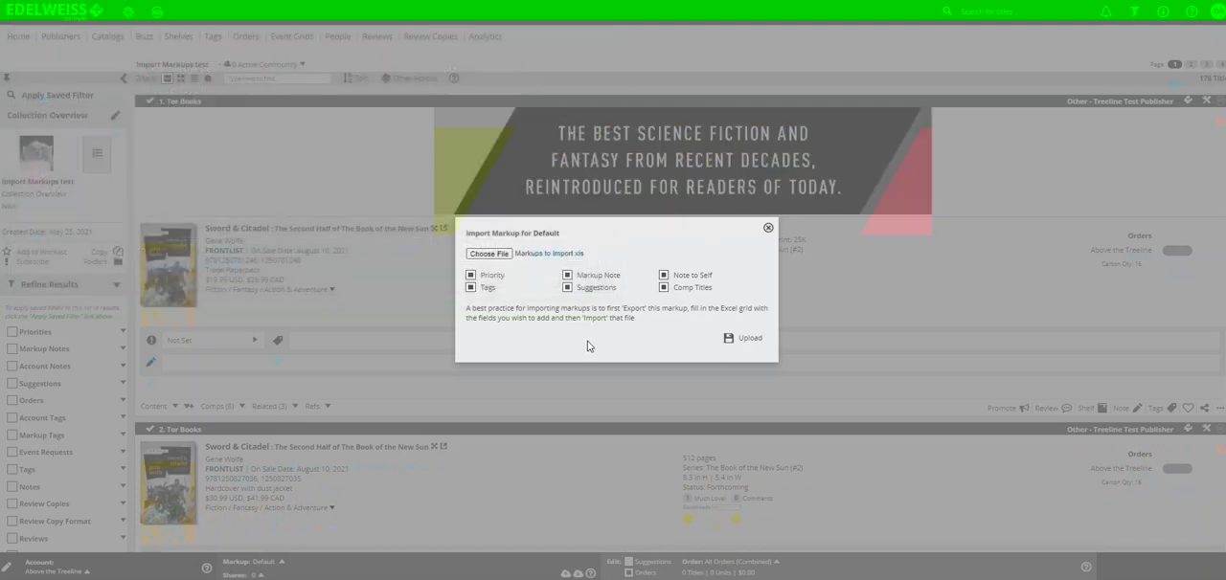
pyautogui.click(728, 340)
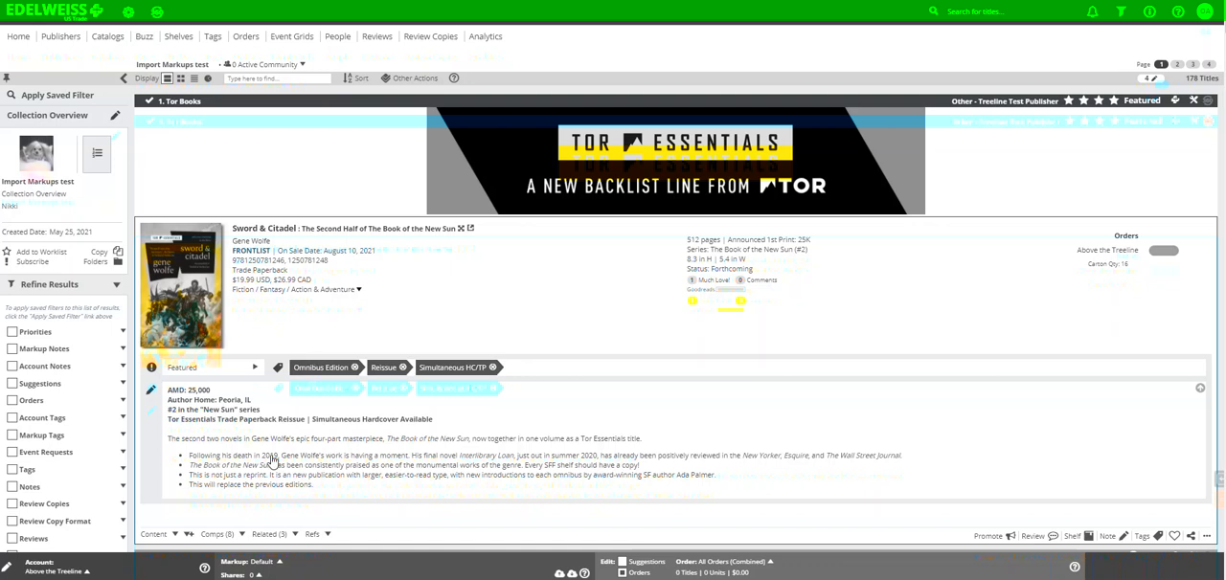
# Step: Review the imported priorities, tags and notes on the collection's titles, and check the markup's sharing options
pyautogui.scroll(-2, 364, 446)
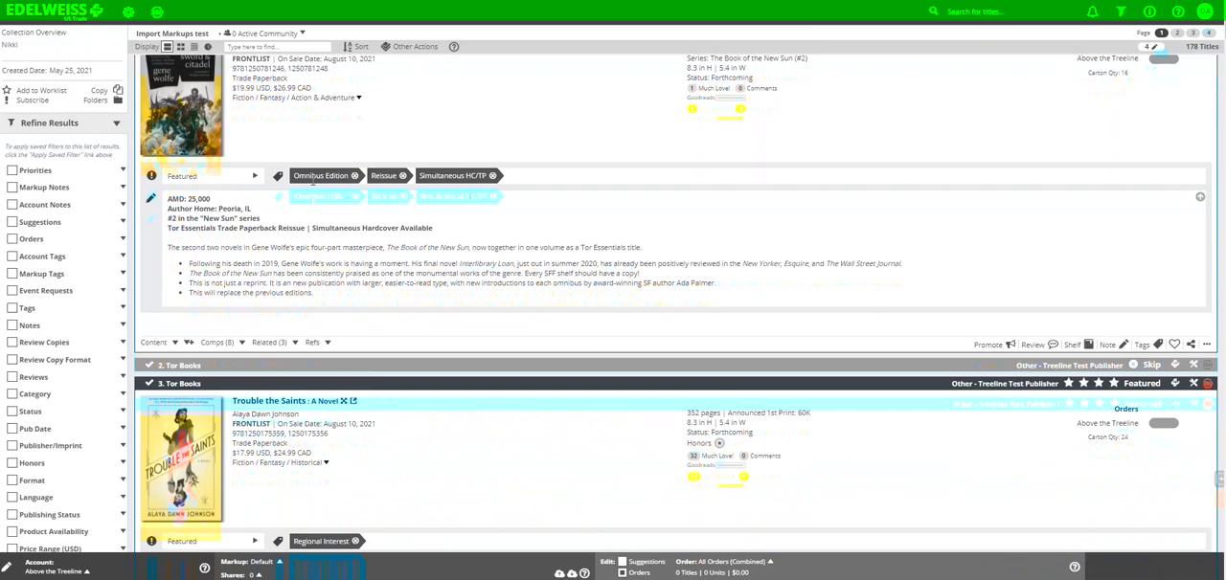
pyautogui.scroll(-5, 406, 219)
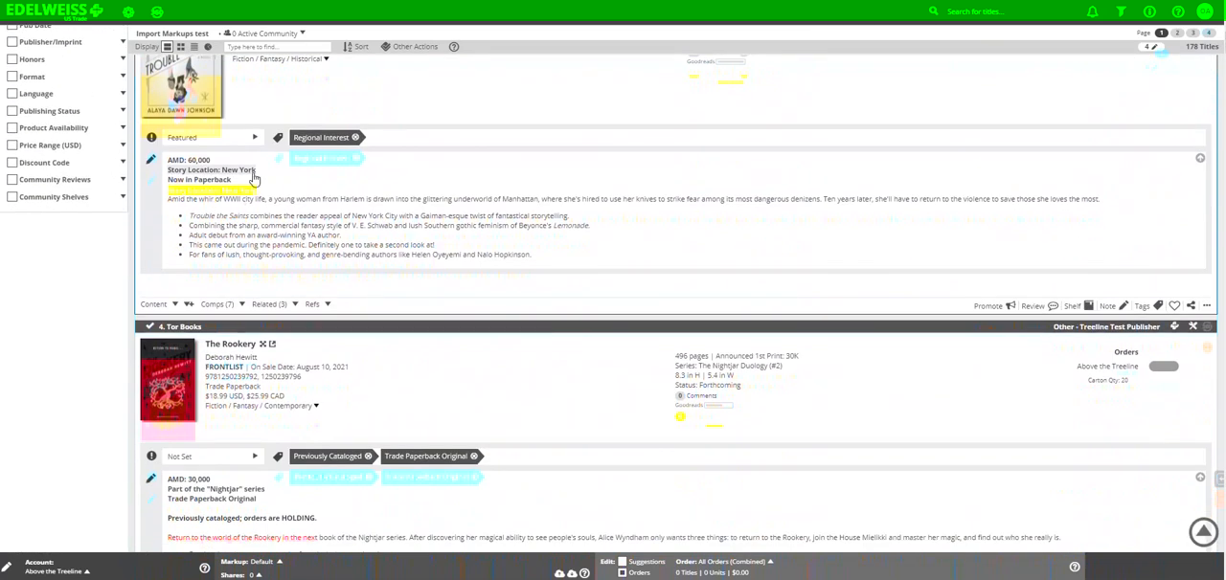
pyautogui.scroll(-8, 316, 225)
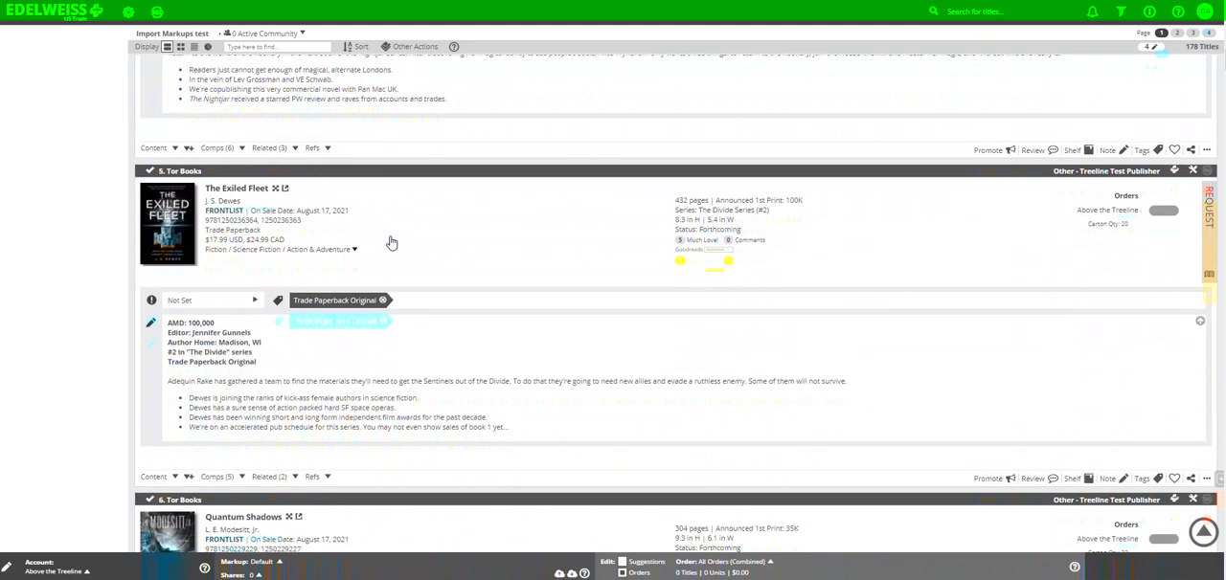
pyautogui.scroll(-5, 390, 243)
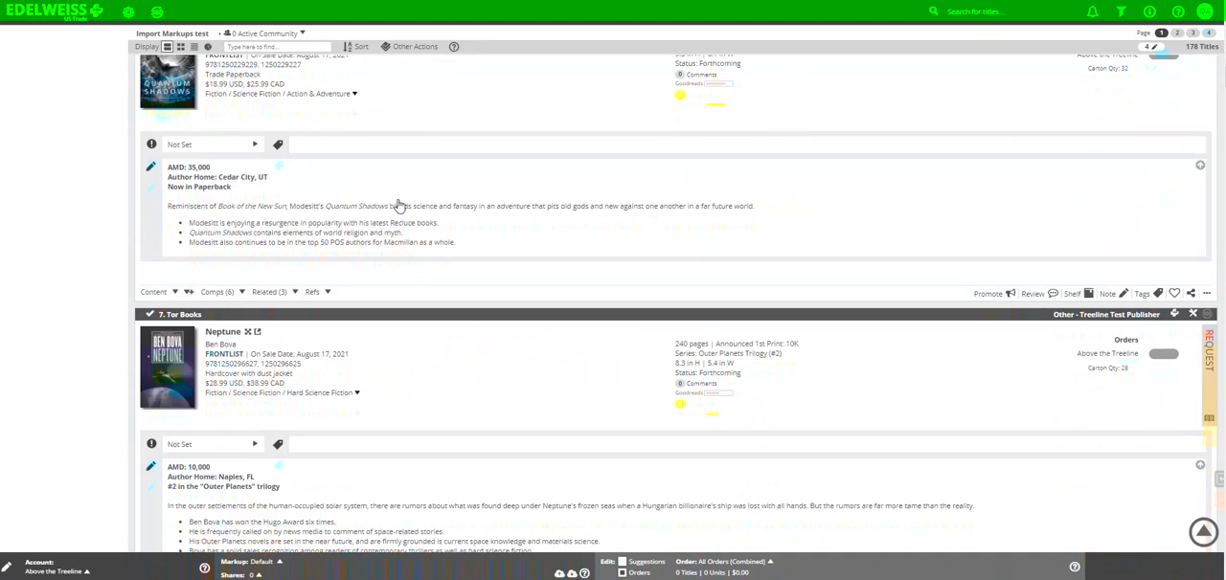
pyautogui.scroll(5, 514, 414)
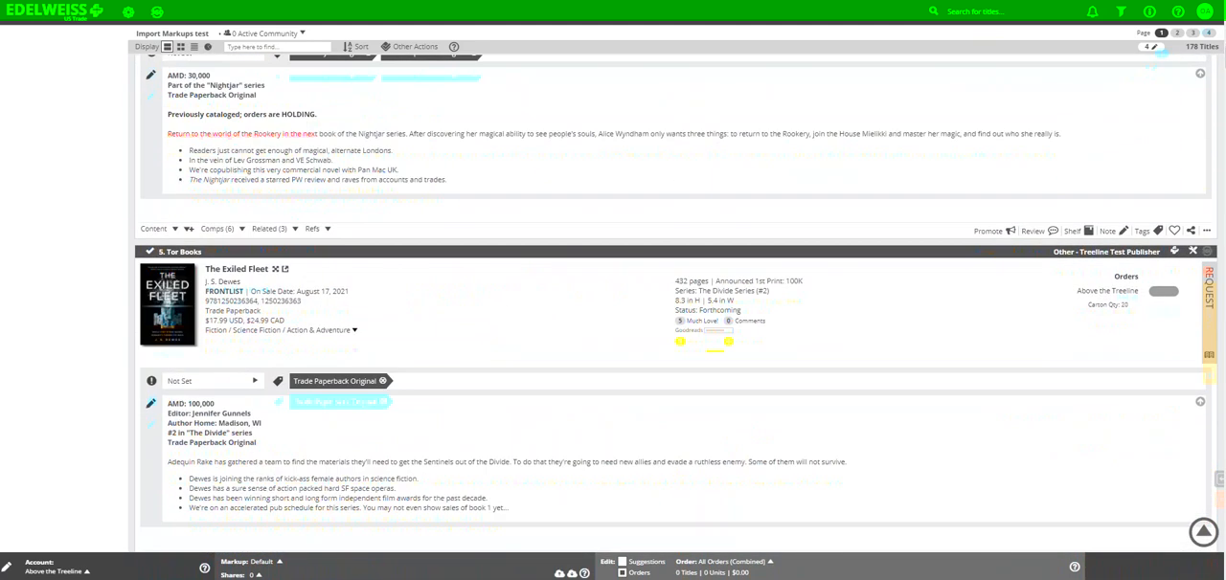
pyautogui.scroll(14, 593, 224)
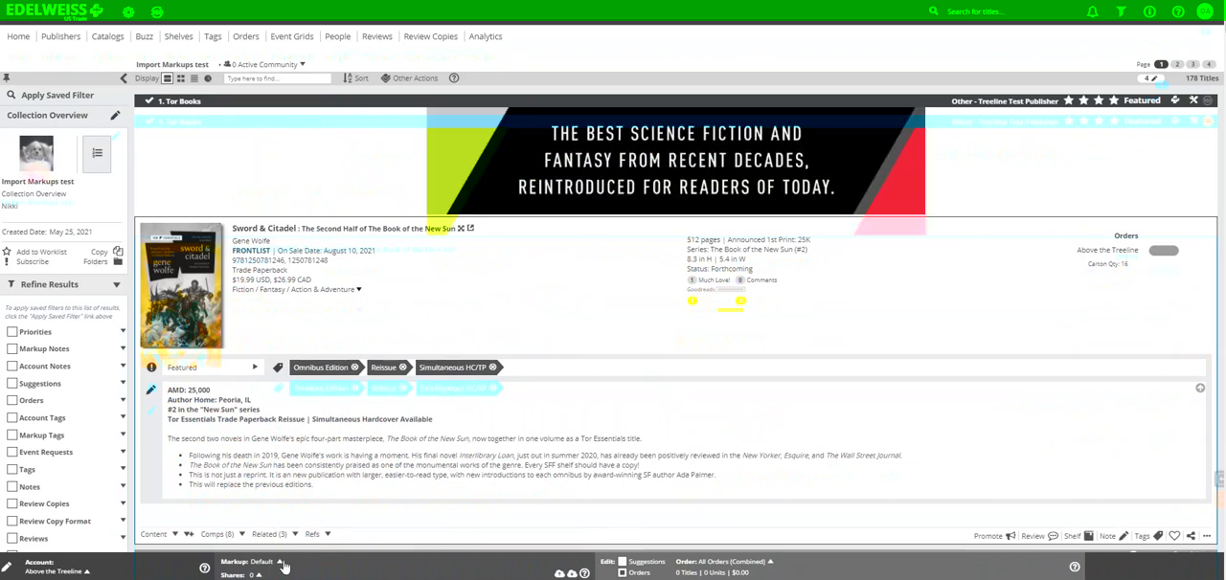
pyautogui.click(255, 575)
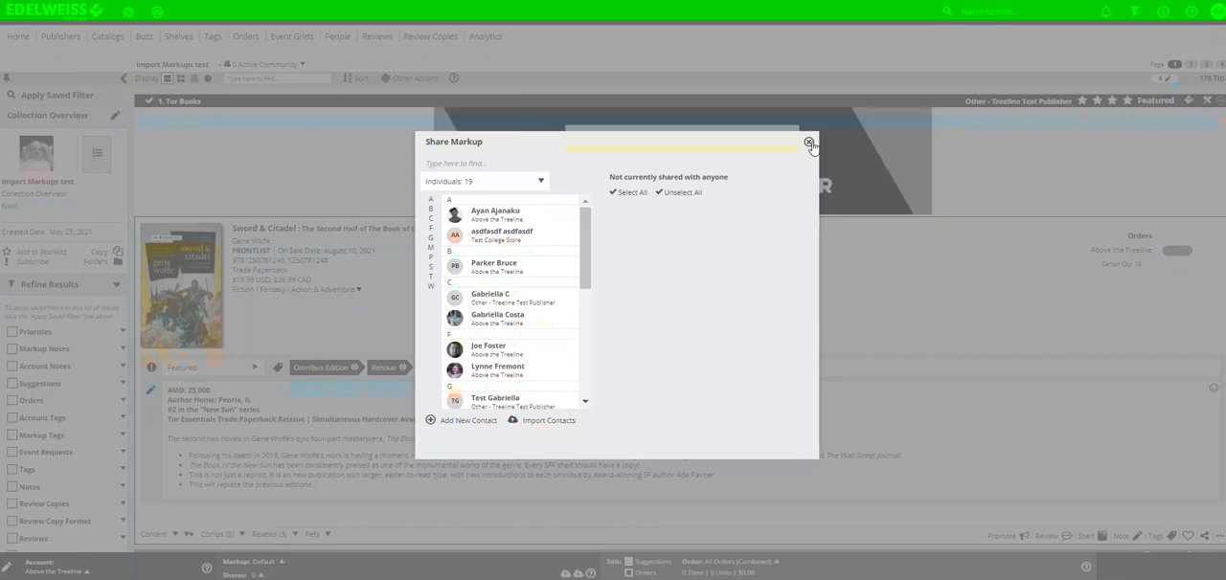
pyautogui.click(808, 143)
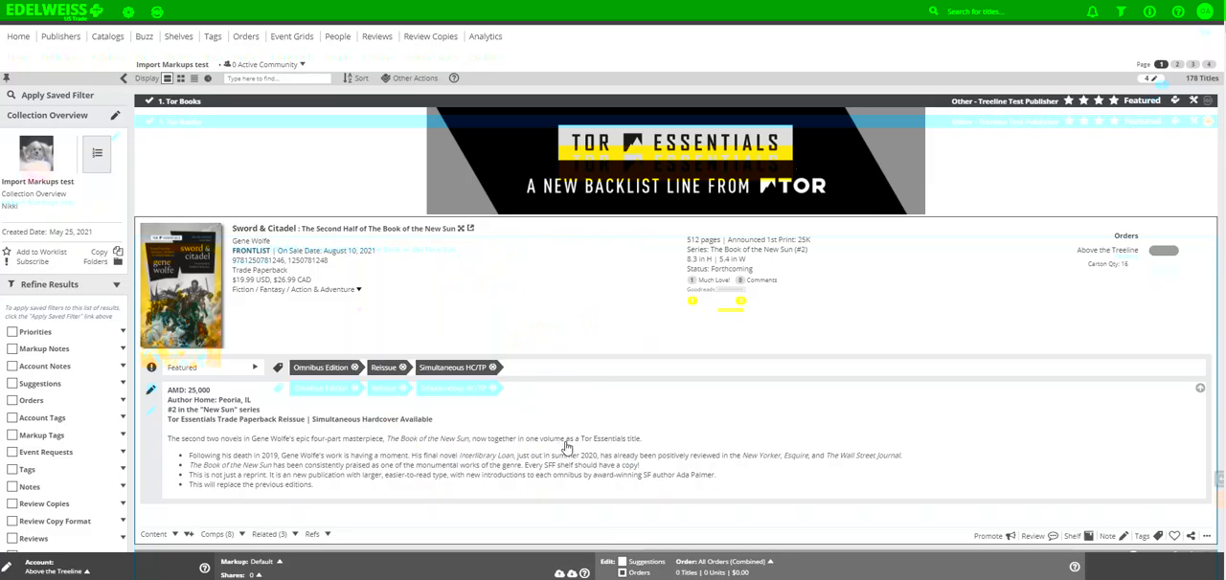
# Step: Switch to the markup spreadsheet in Excel and examine its columns from the header row at the top
pyautogui.moveTo(333, 579)
pyautogui.click(392, 495)
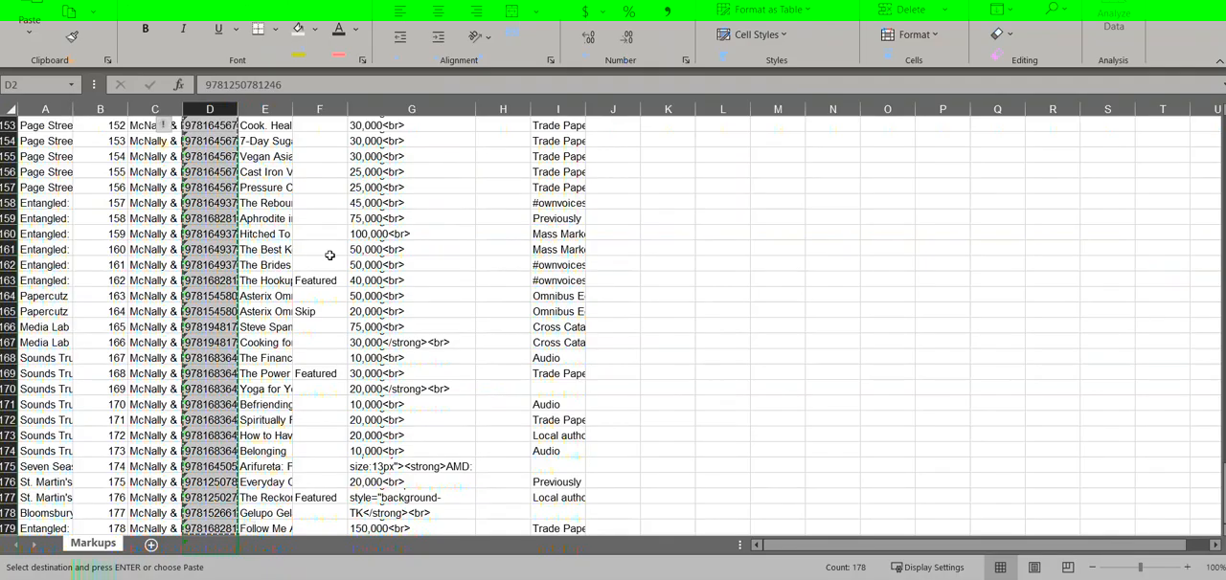
pyautogui.scroll(20, 323, 251)
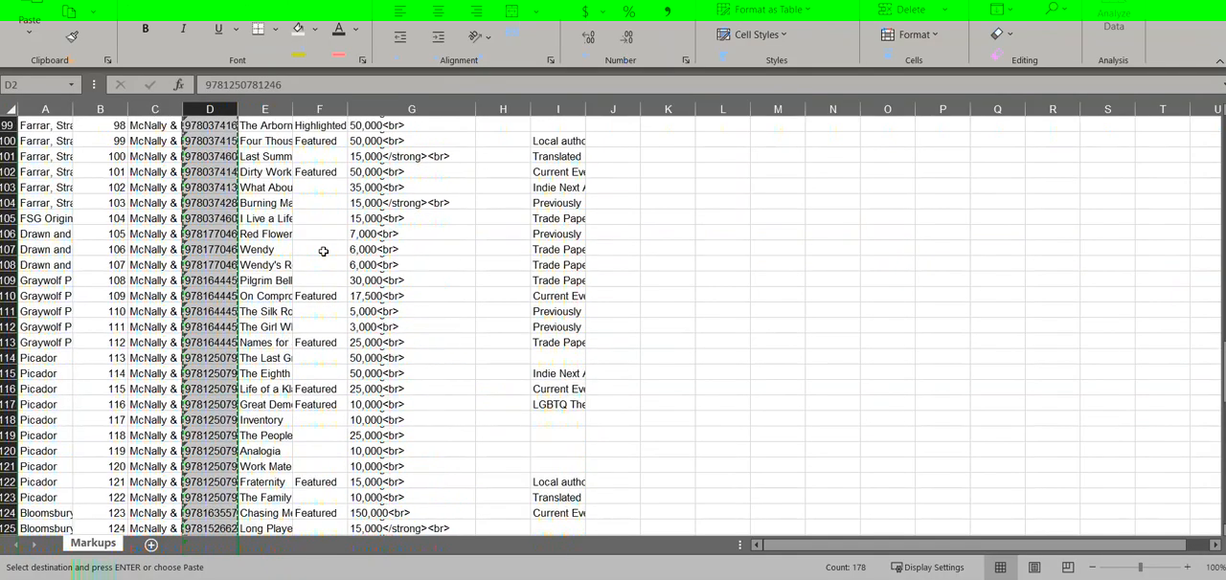
pyautogui.scroll(20, 323, 251)
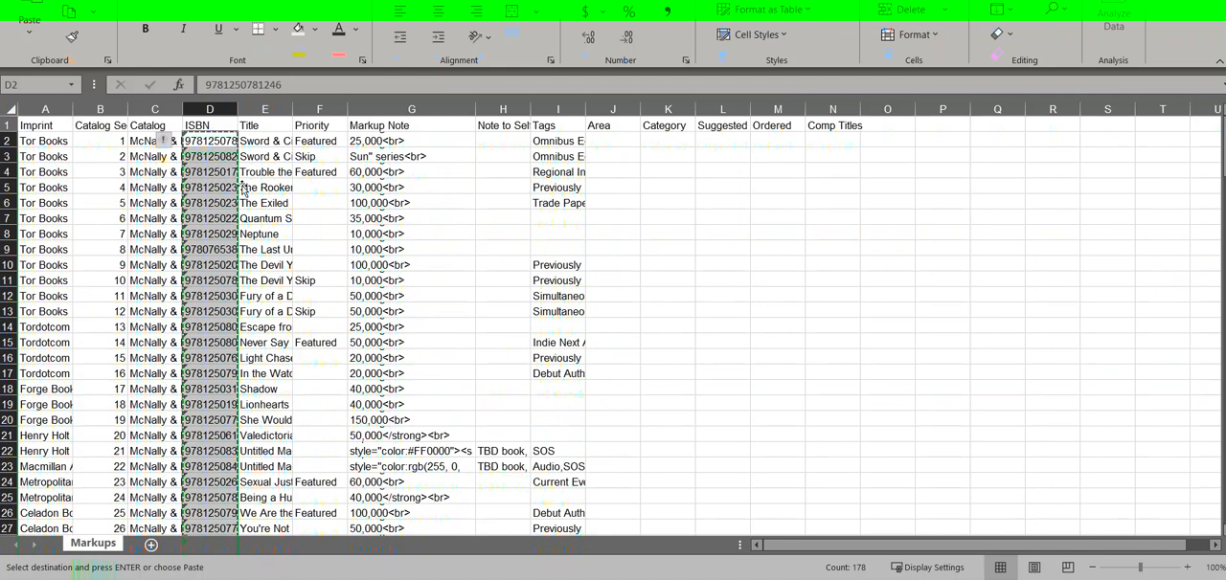
pyautogui.click(278, 156)
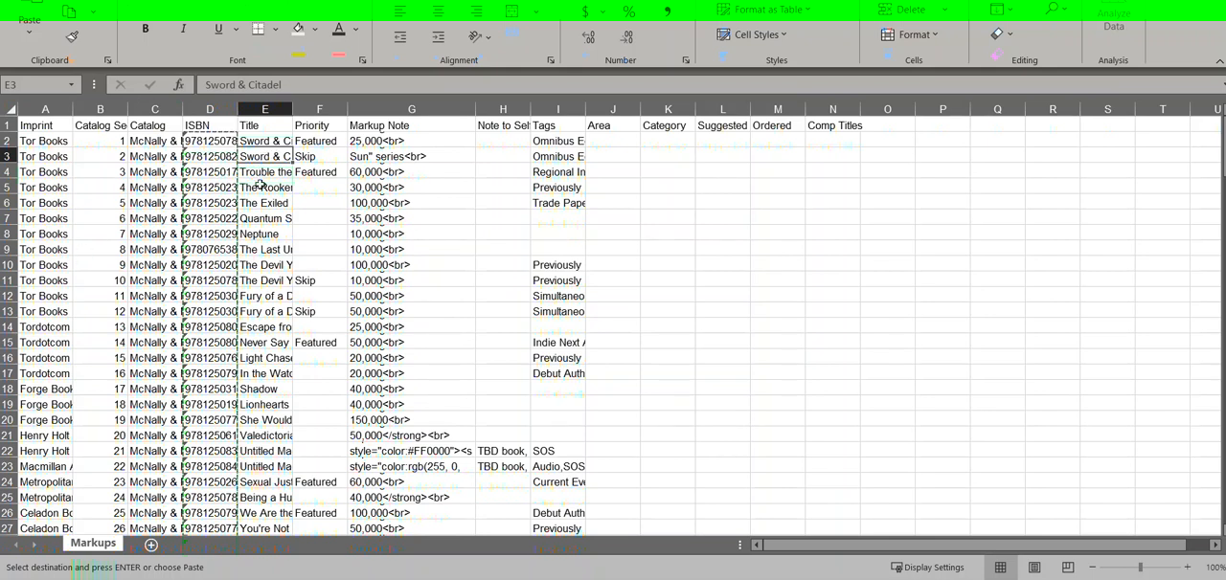
# Step: Widen the Priority column to about twice its width and adjust the Markup Note column's width
pyautogui.moveTo(347, 109); pyautogui.dragTo(393, 109)
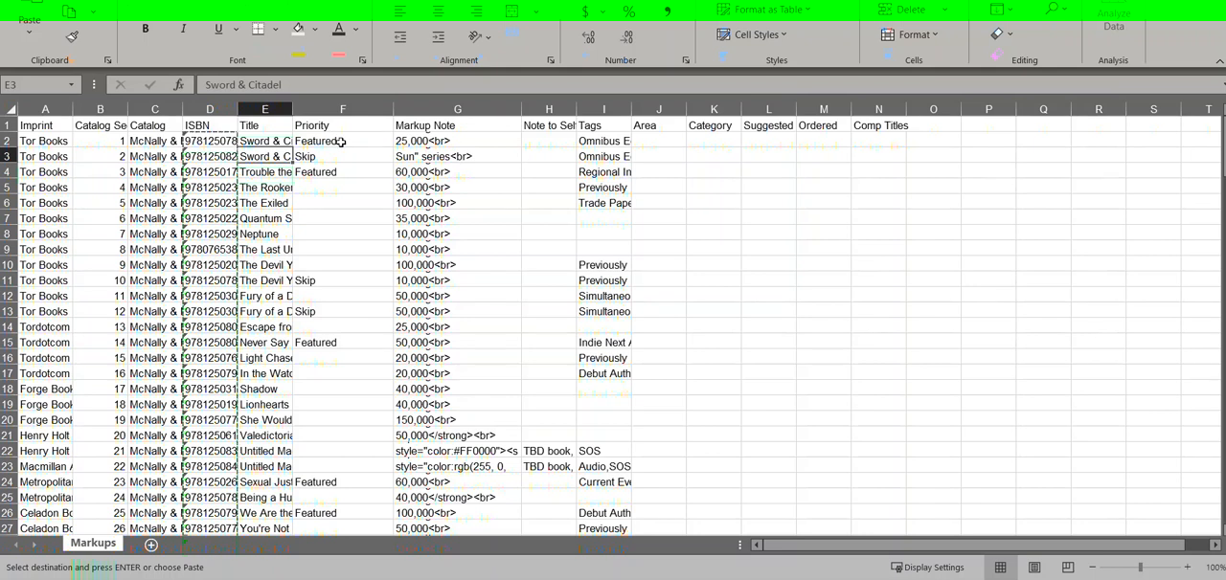
pyautogui.click(342, 128)
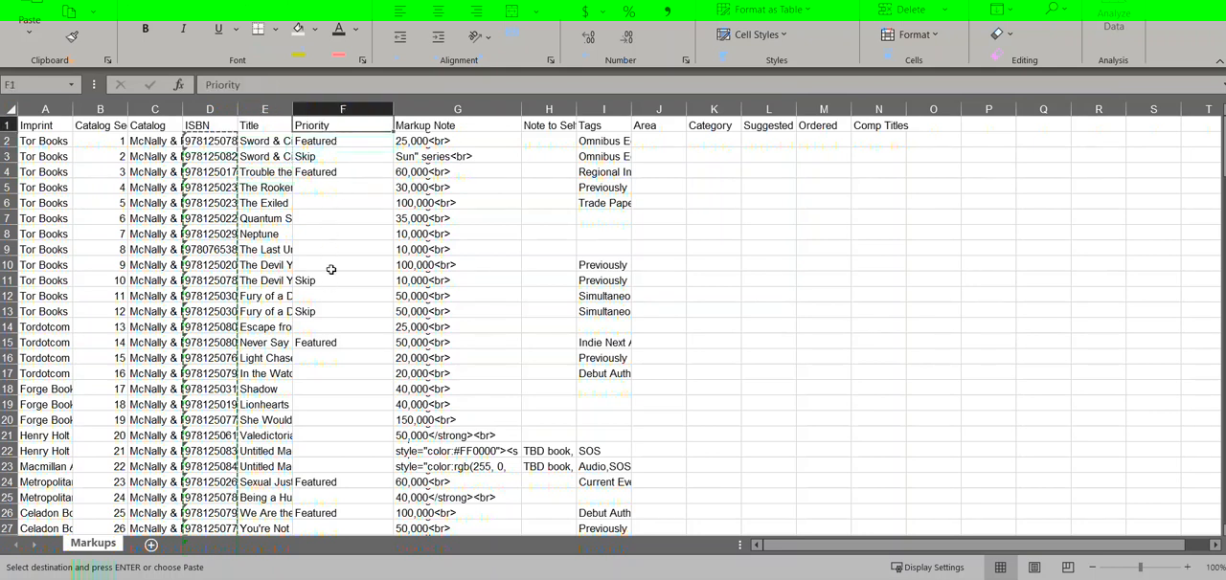
pyautogui.moveTo(520, 115); pyautogui.dragTo(593, 115)
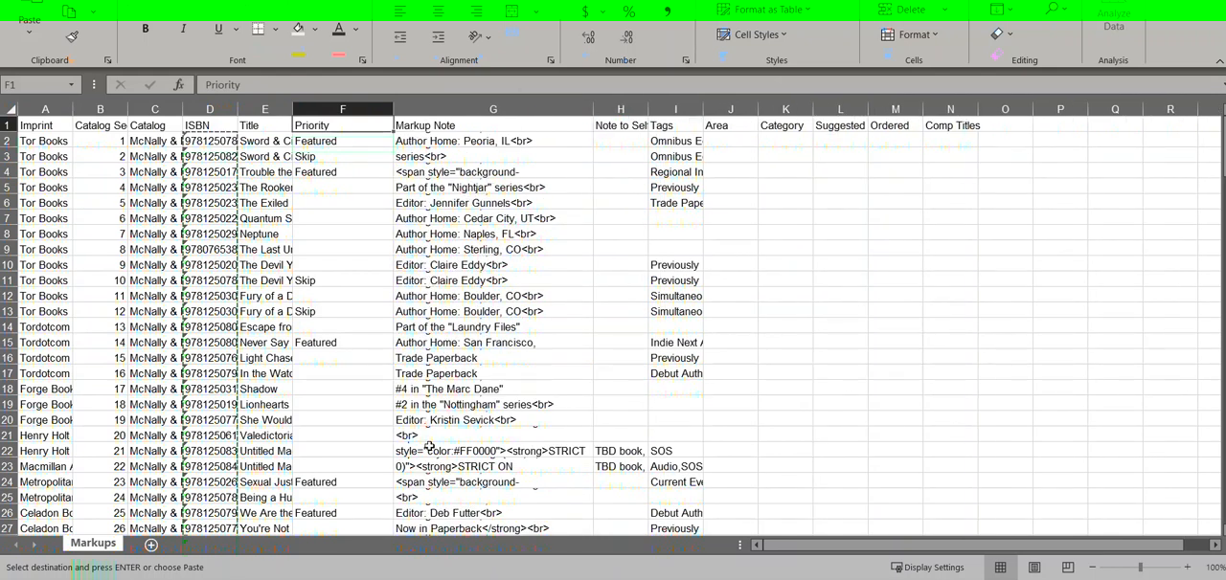
pyautogui.moveTo(594, 108); pyautogui.dragTo(486, 107)
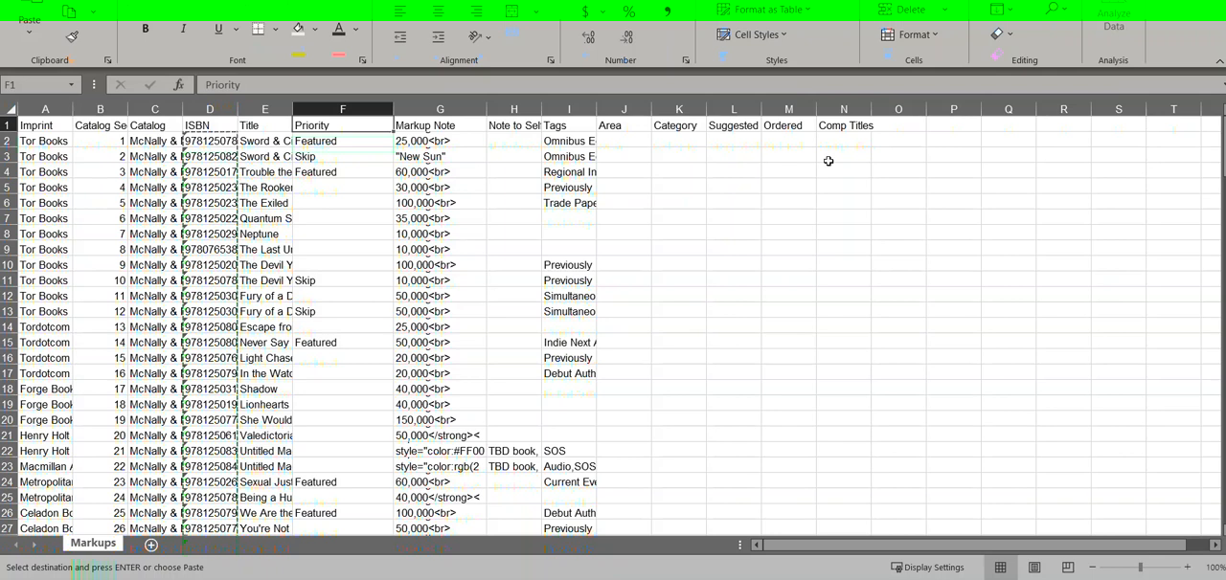
pyautogui.hotkey('alt', 'Tab')
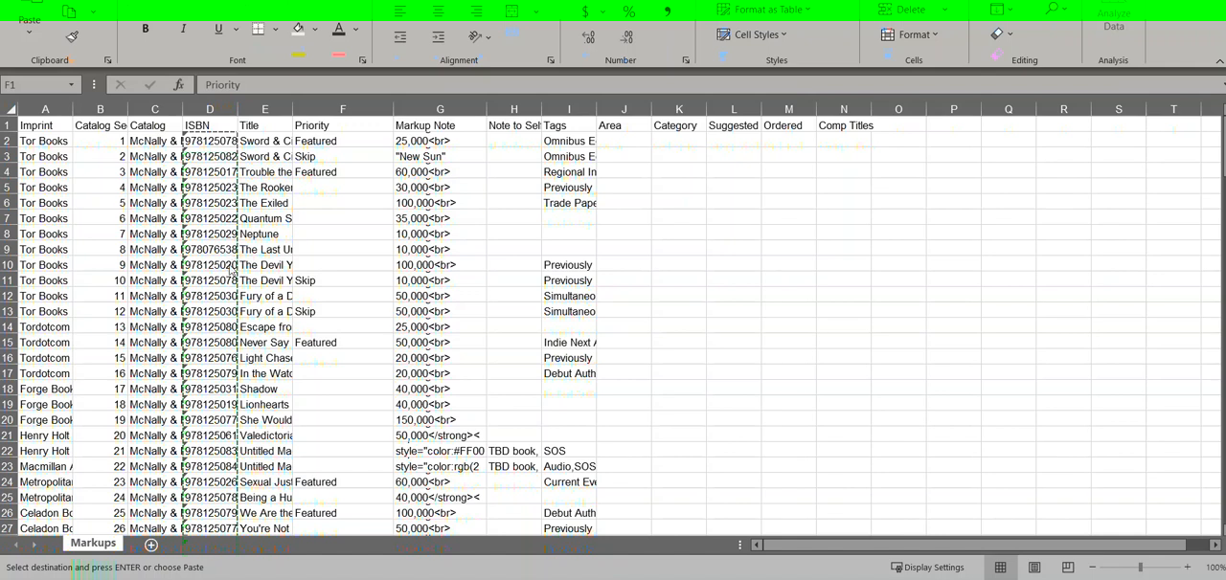
# Step: Delete rows 8 to 10, starting with the title Neptune, from the Markups sheet
pyautogui.click(14, 264)
pyautogui.moveTo(14, 259); pyautogui.dragTo(13, 232)
pyautogui.rightClick(13, 233)
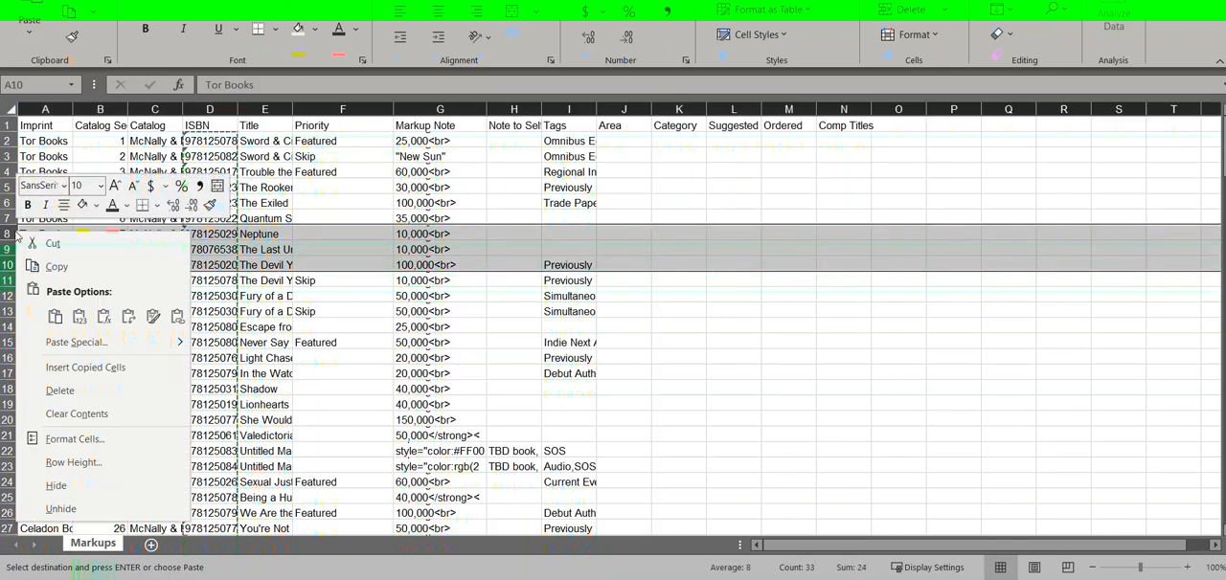
pyautogui.click(69, 399)
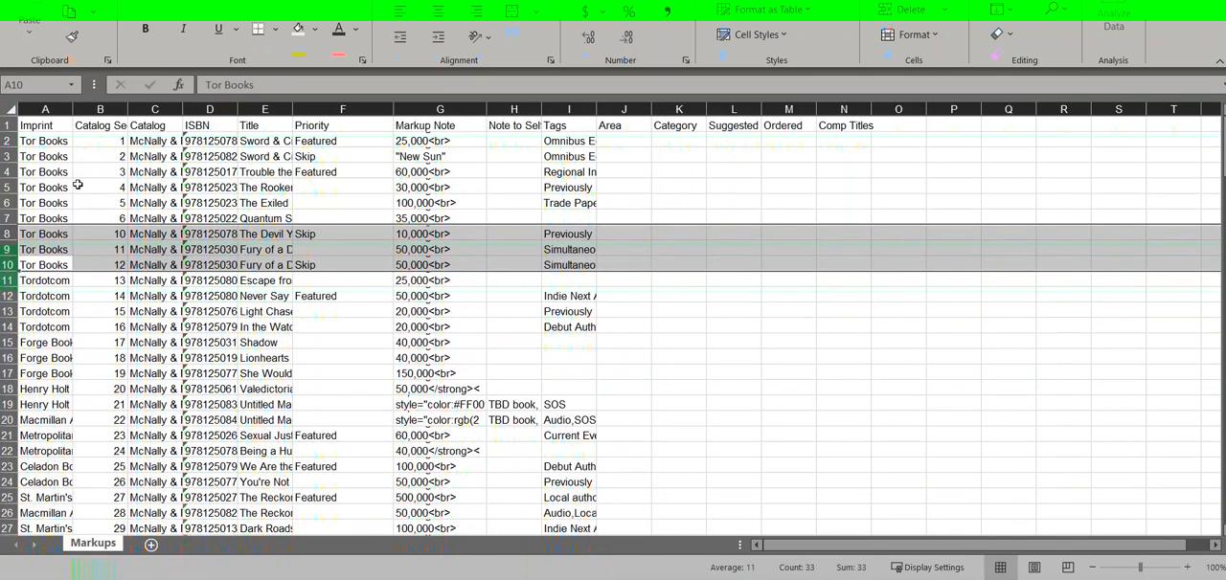
pyautogui.click(273, 218)
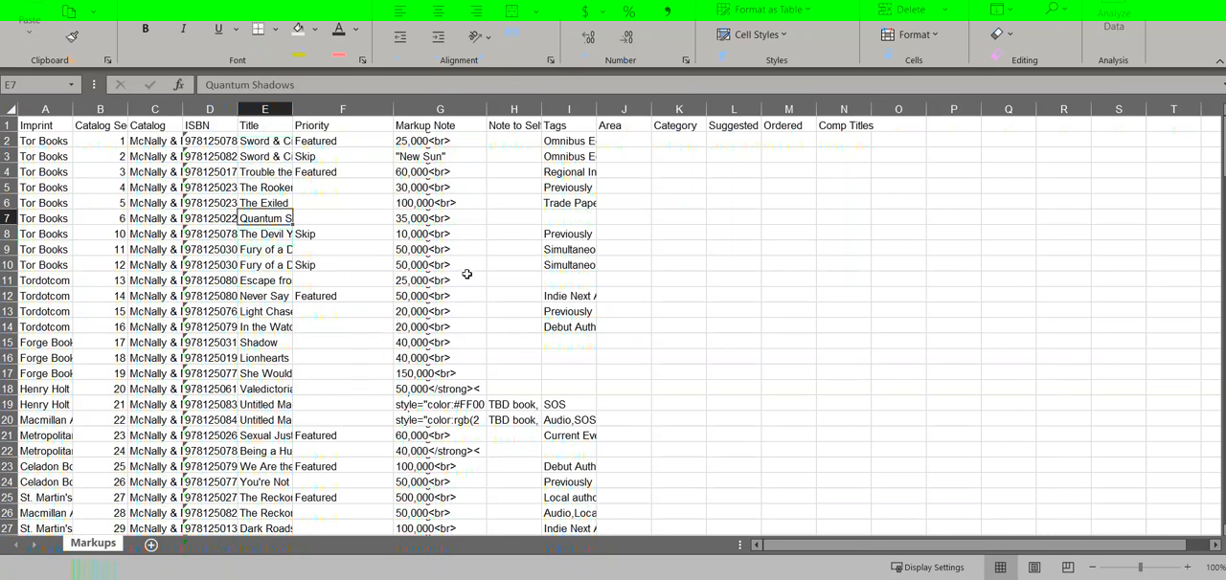
# Step: Fill the Featured priority from F2 down through F25 of the Markups sheet
pyautogui.click(510, 10)
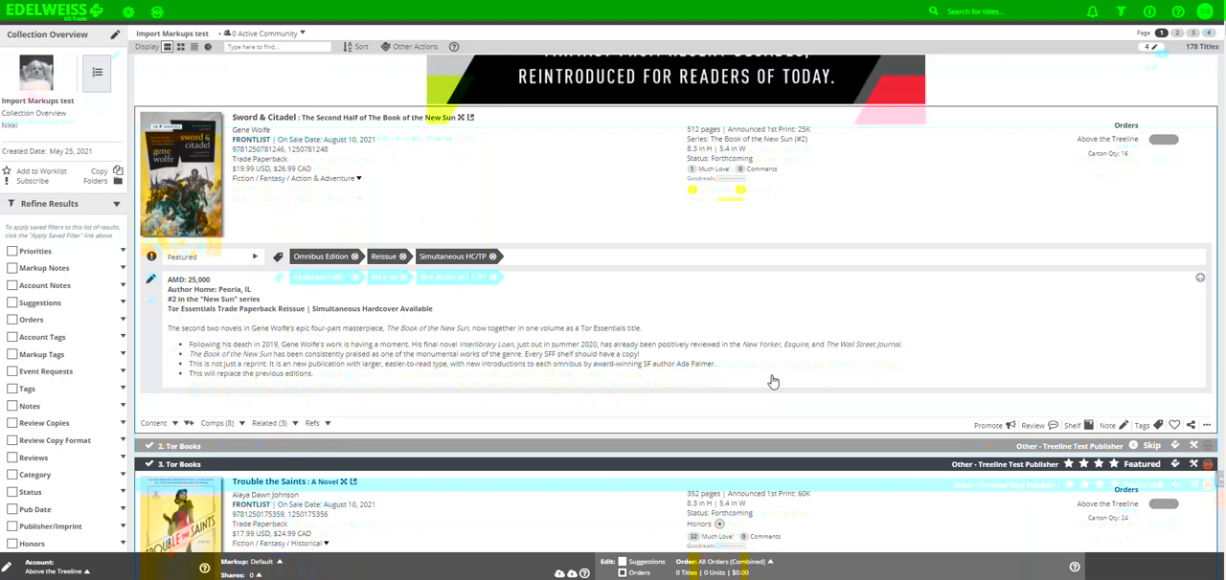
pyautogui.hotkey('alt', 'Tab')
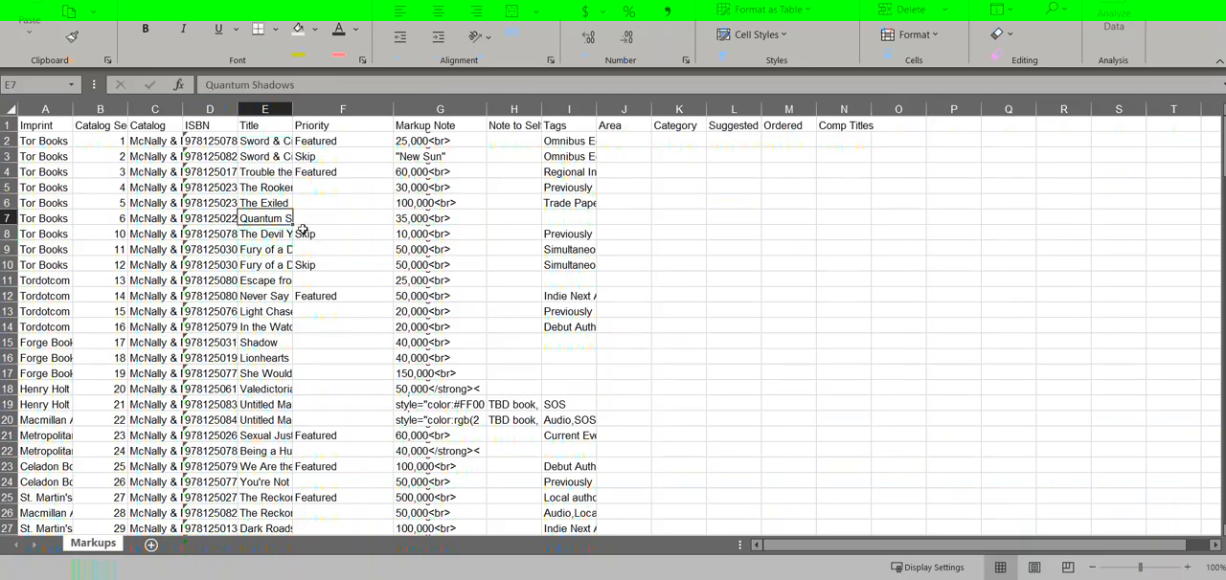
pyautogui.click(328, 142)
pyautogui.moveTo(394, 149); pyautogui.dragTo(382, 497)
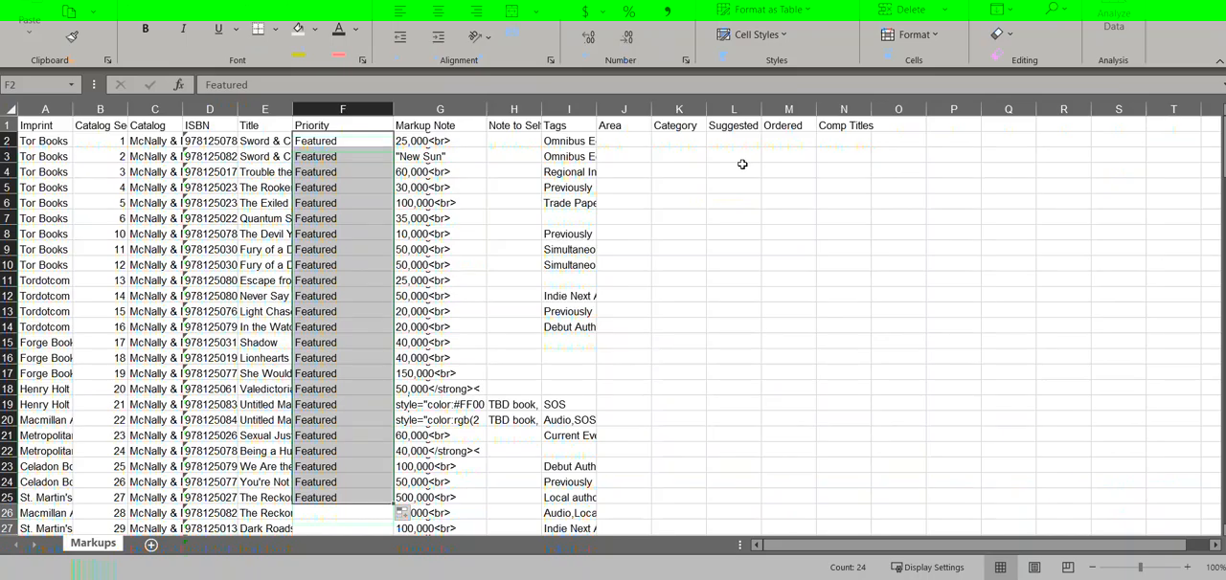
pyautogui.click(778, 142)
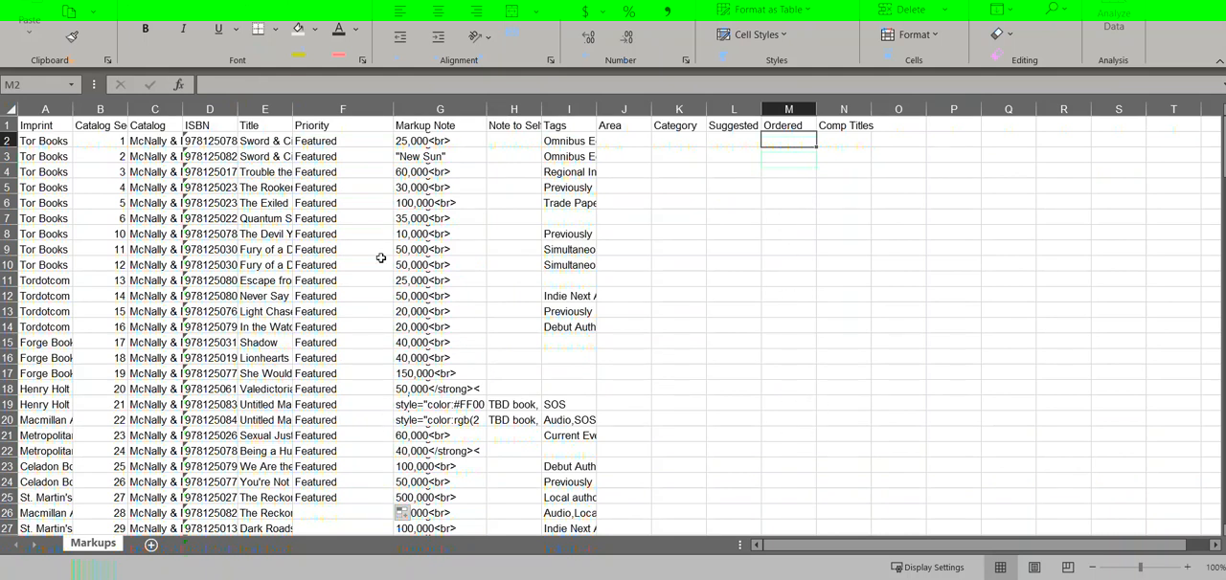
# Step: Switch back to Edelweiss and look over the markups on the first titles of the collection
pyautogui.moveTo(213, 579)
pyautogui.click(182, 528)
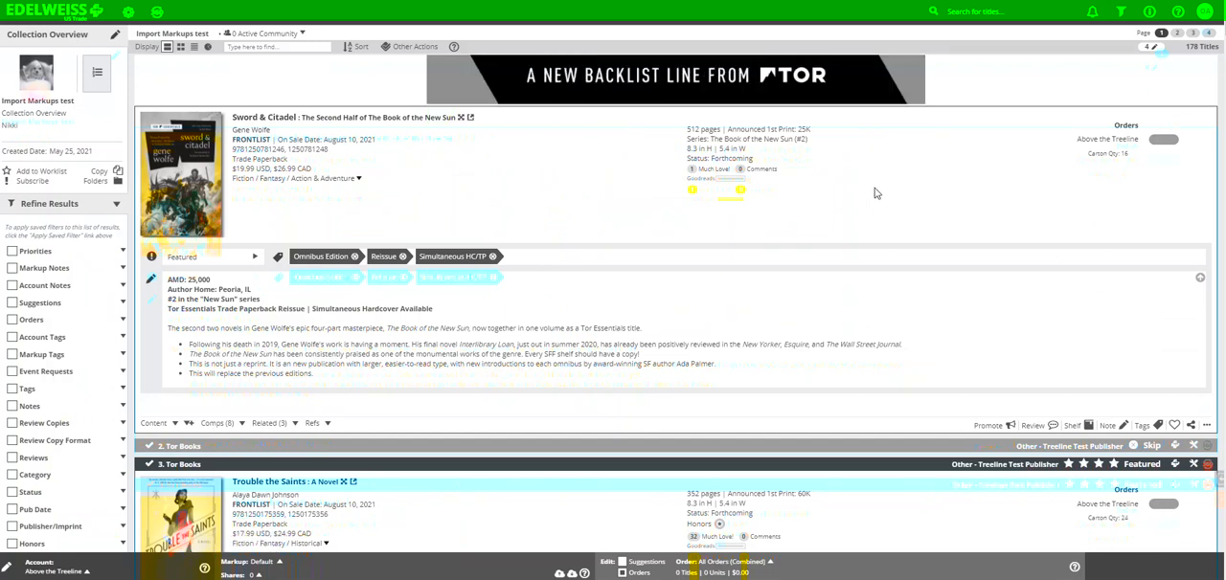
pyautogui.scroll(-2, 874, 194)
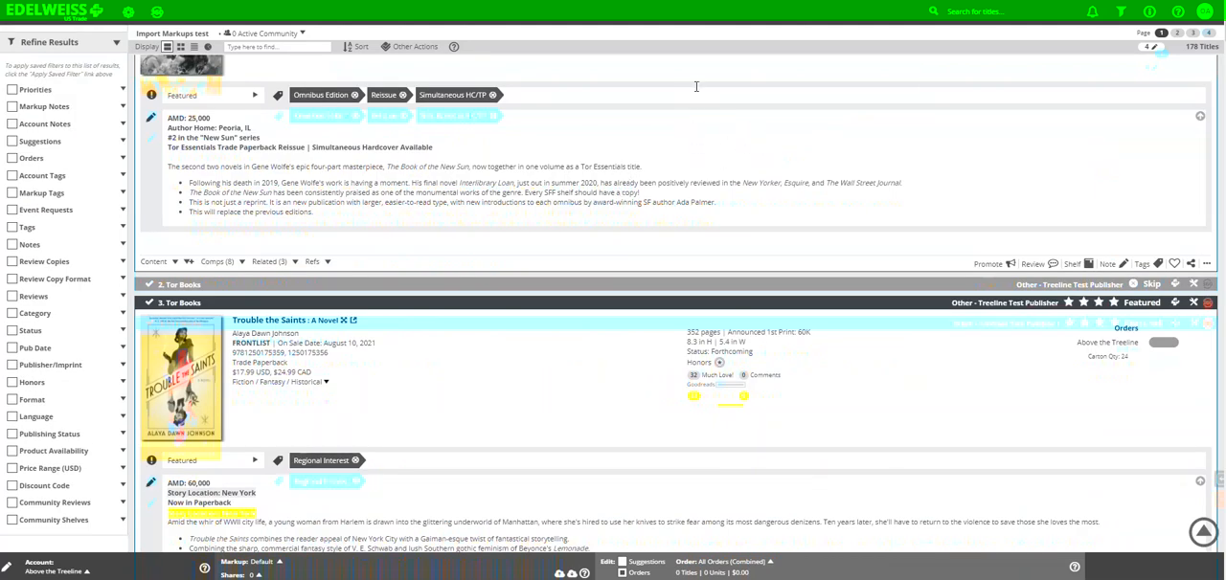
pyautogui.scroll(1, 698, 72)
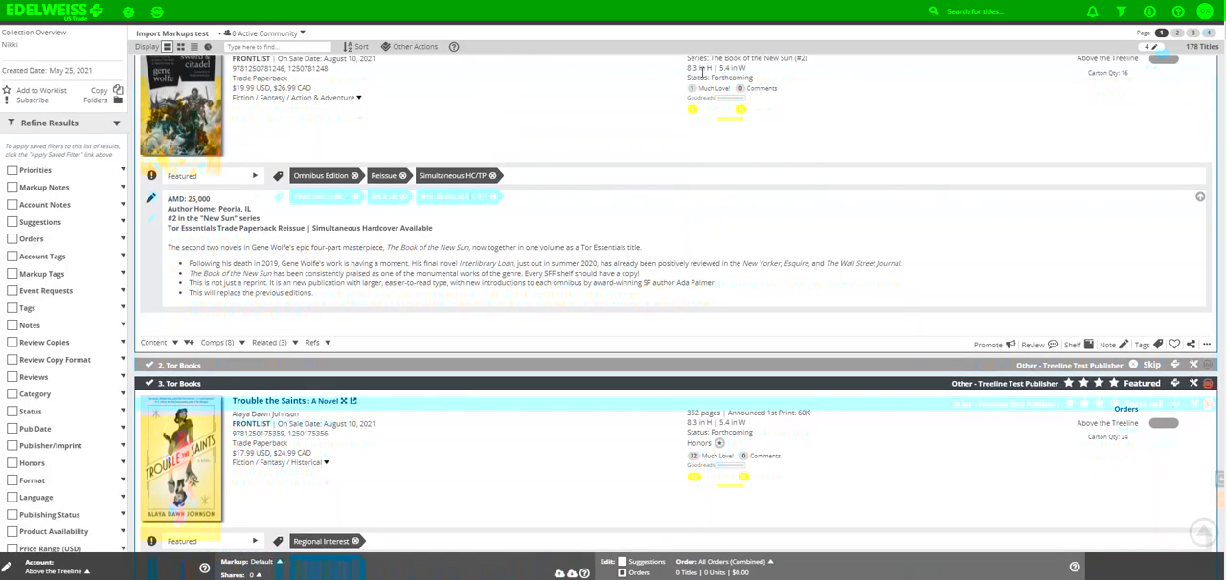